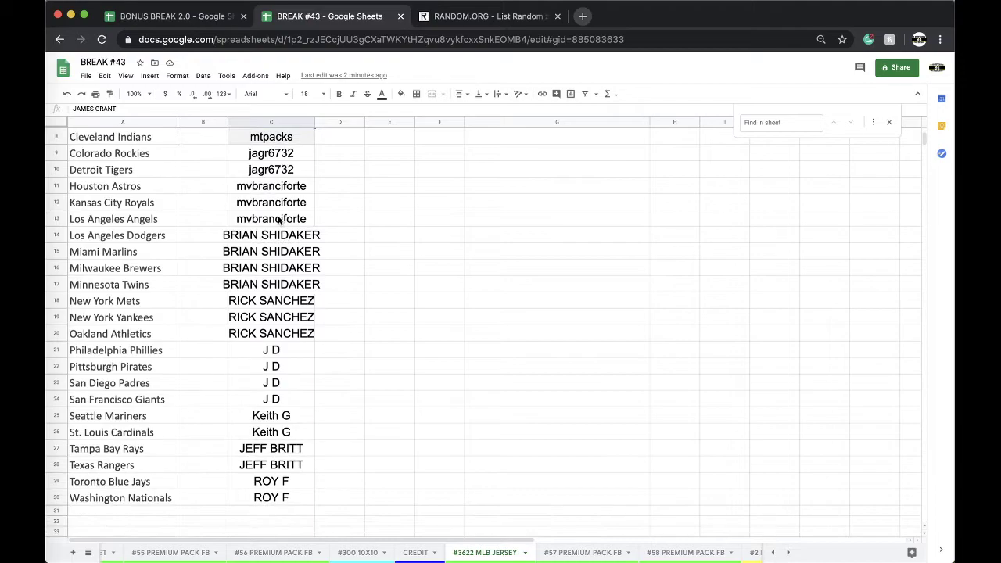
Copy the participant names from column C of the #3622 MLB JERSEY sheet into the RANDOM.ORG List Randomizer
scroll(274, 226, down, 3)
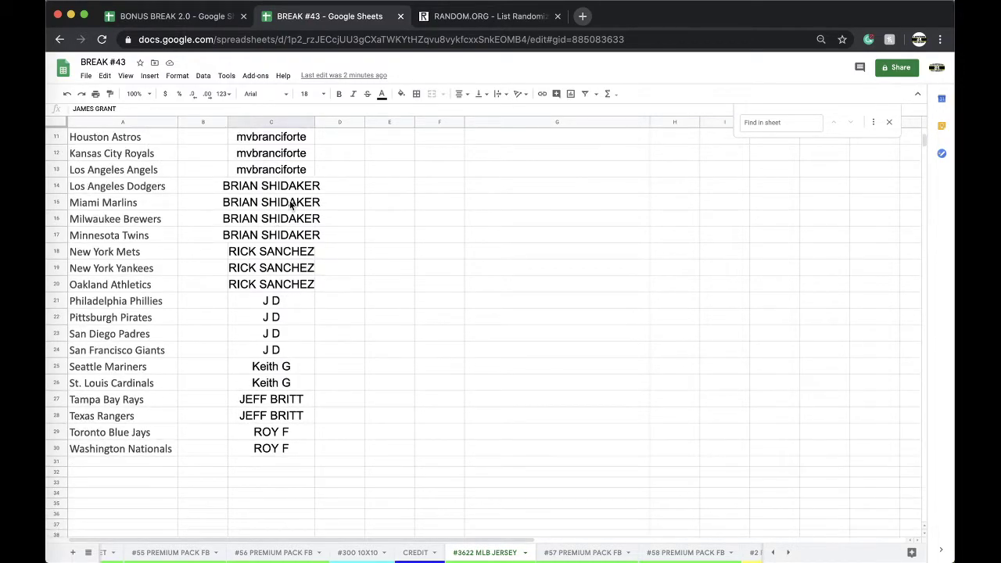
click(270, 121)
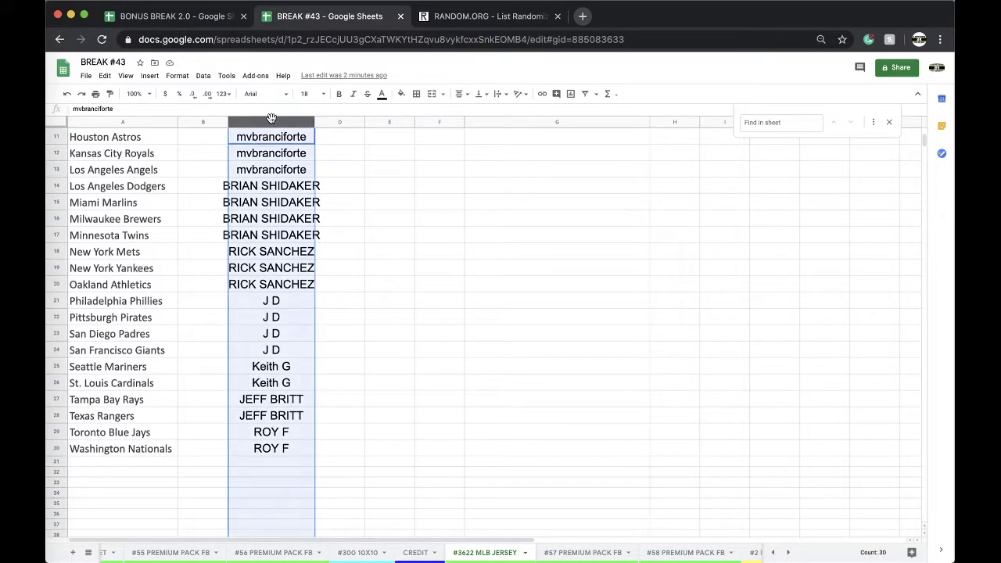
scroll(277, 206, up, 5)
scroll(341, 208, down, 3)
scroll(341, 207, up, 3)
click(452, 17)
click(432, 36)
key(Return)
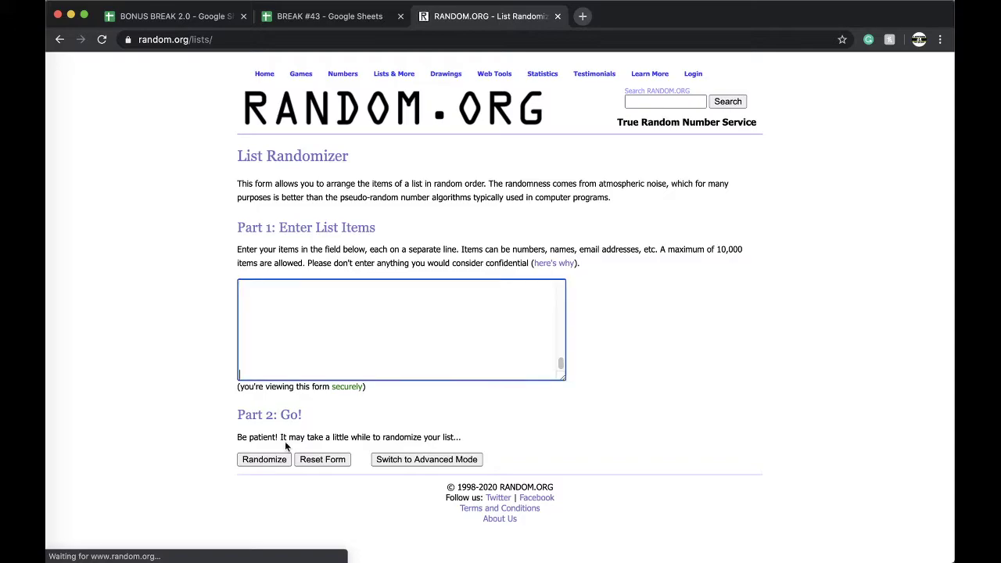
Randomize the list of participant names five times in total
click(266, 462)
scroll(251, 481, down, 3)
click(250, 480)
scroll(251, 481, down, 10)
click(249, 482)
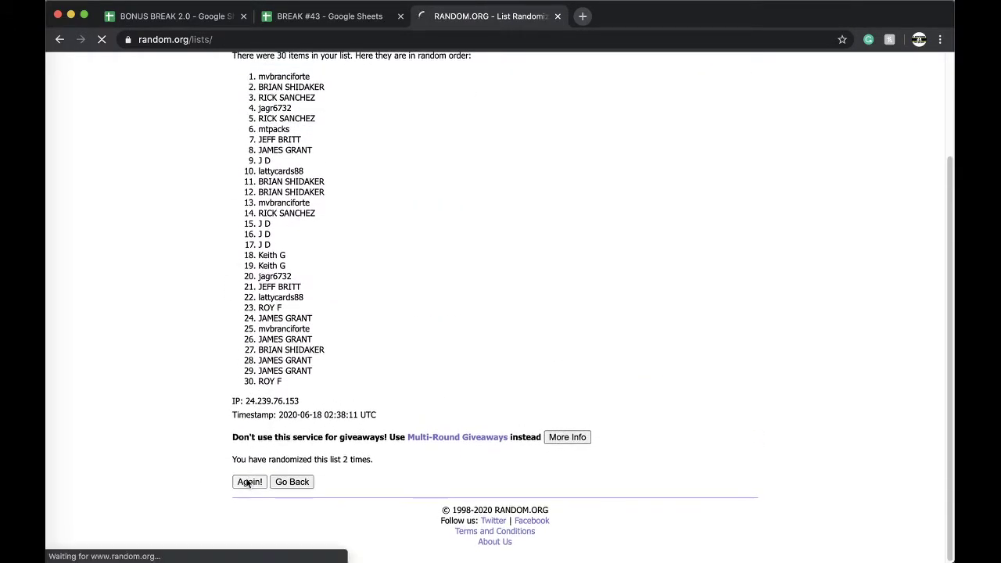
scroll(245, 482, down, 10)
click(246, 483)
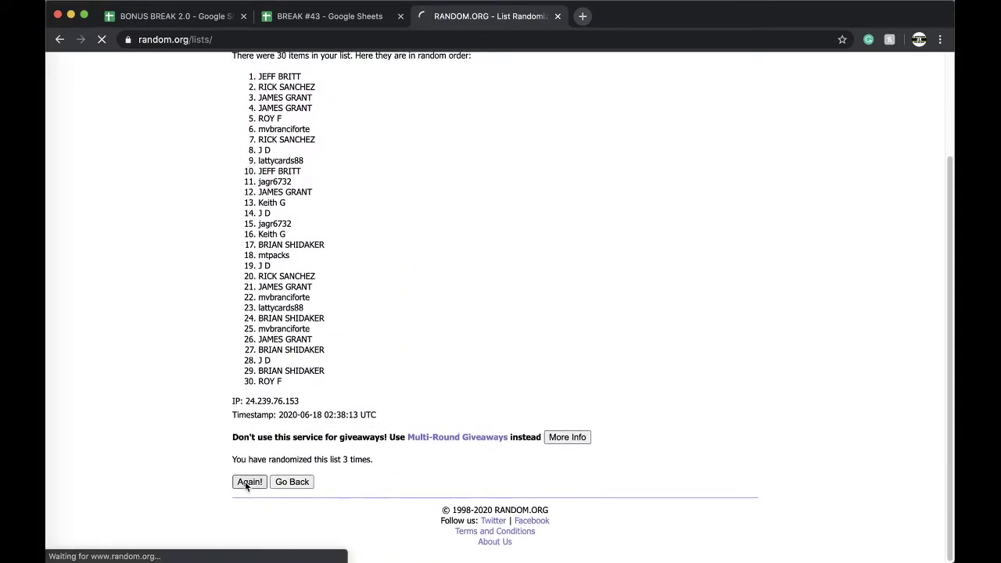
scroll(244, 482, down, 10)
click(247, 482)
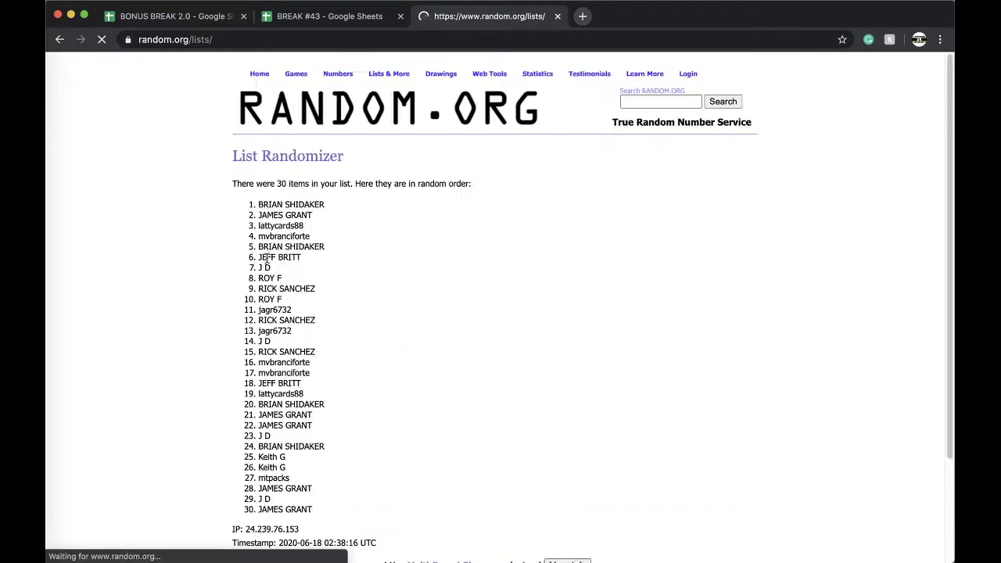
Copy all 30 randomized names and paste them into column B of the MLB jersey sheet, starting at B1
drag(258, 201, 364, 381)
scroll(373, 360, down, 3)
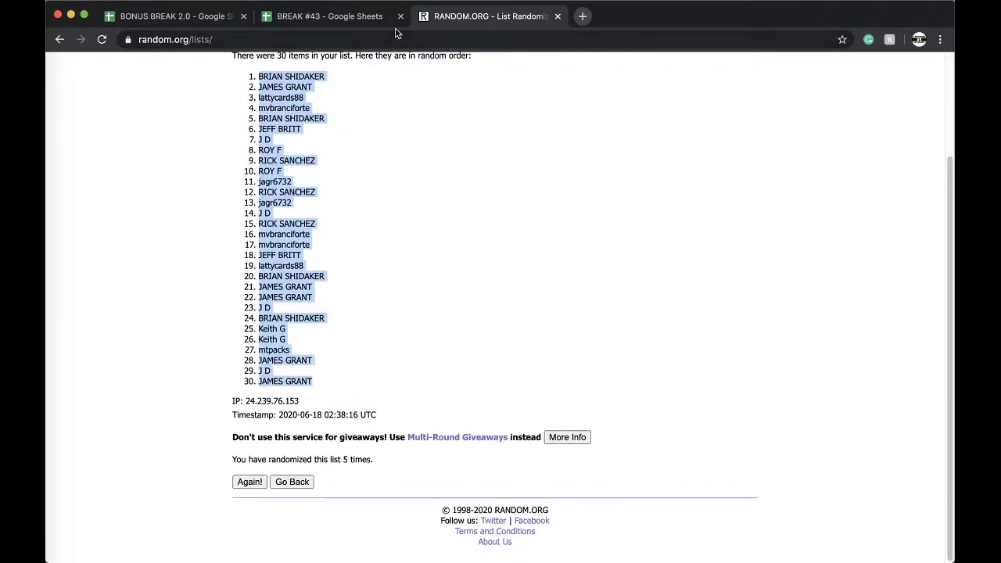
click(362, 18)
click(201, 145)
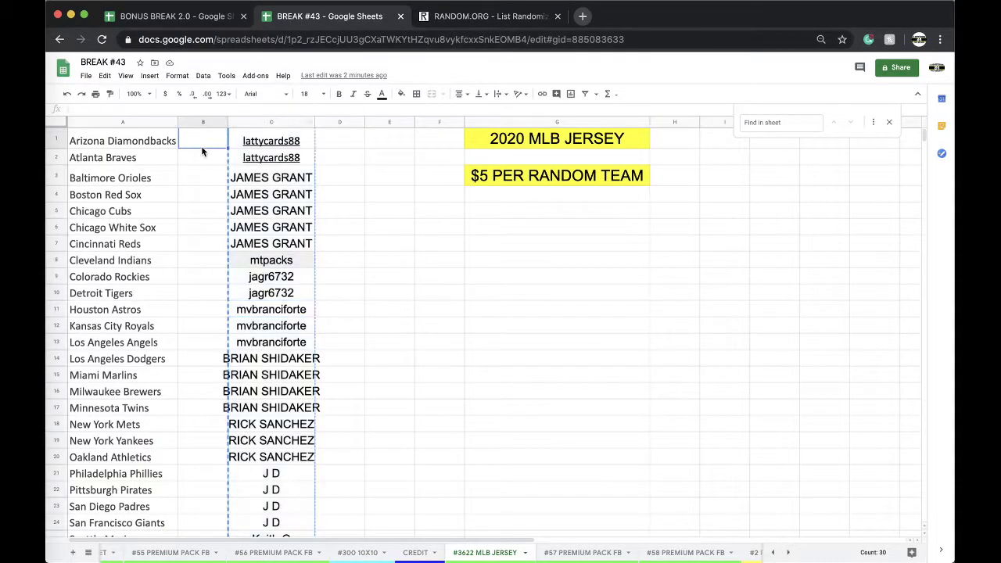
key(super+v)
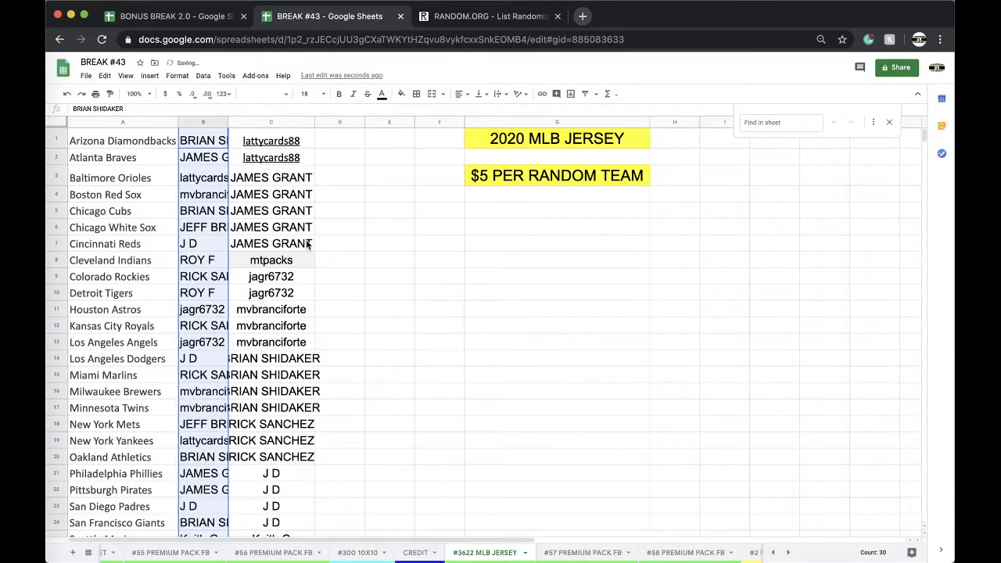
Fit column B's width to the names and sort the sheet by column B from A to Z
double_click(227, 122)
click(203, 75)
click(235, 86)
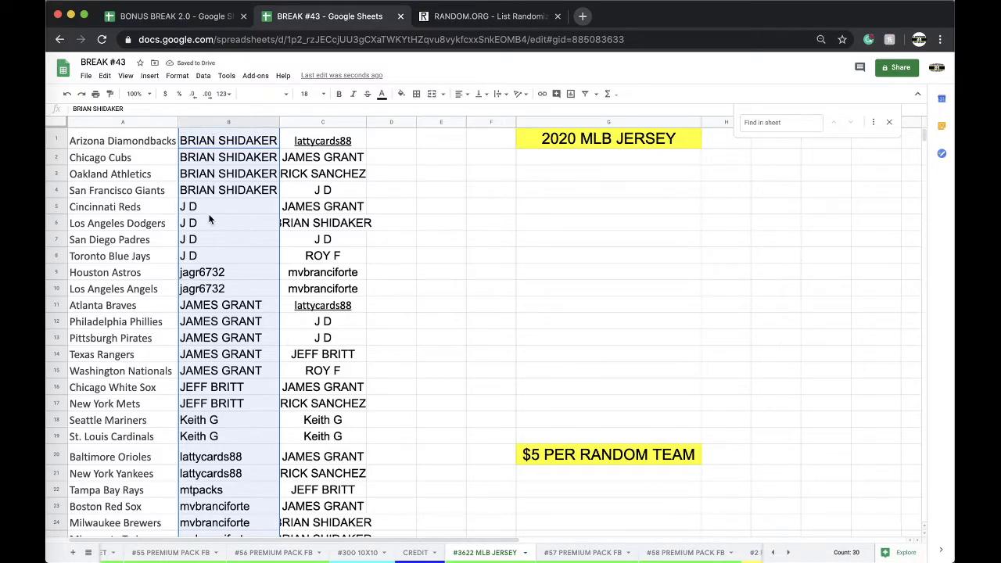
Review the teams assigned to each participant across all 30 rows of the sorted list
click(207, 254)
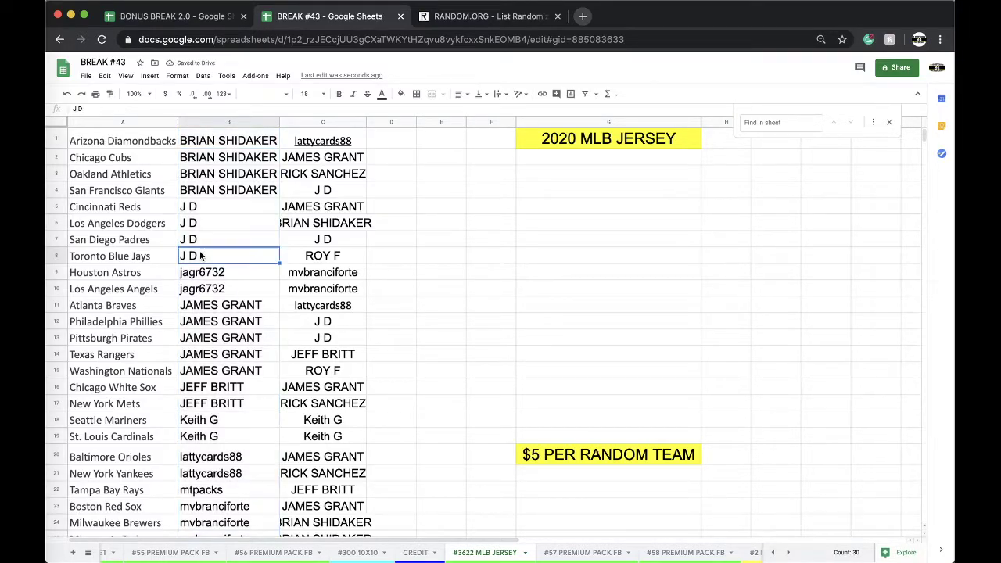
scroll(246, 202, down, 1)
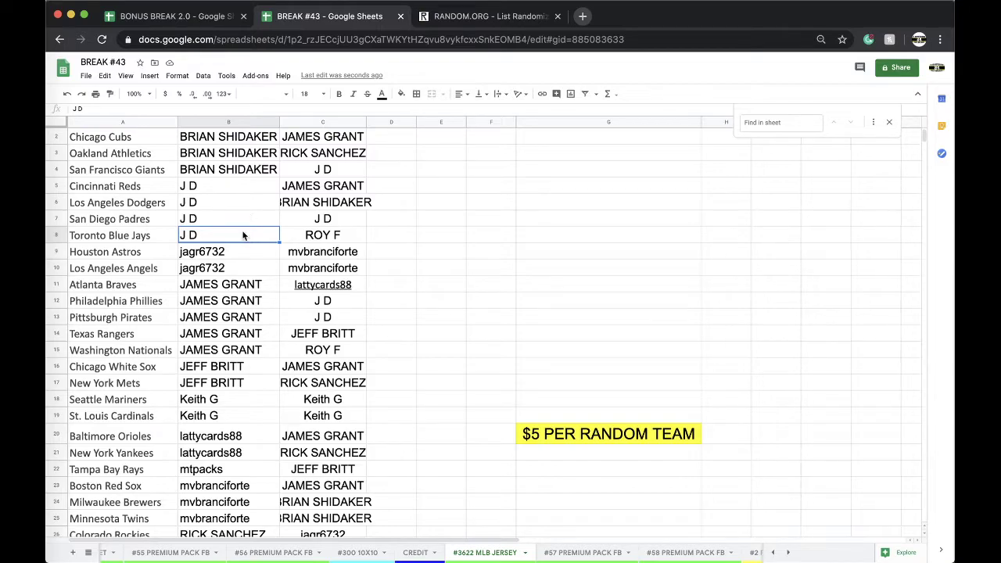
scroll(243, 245, down, 1)
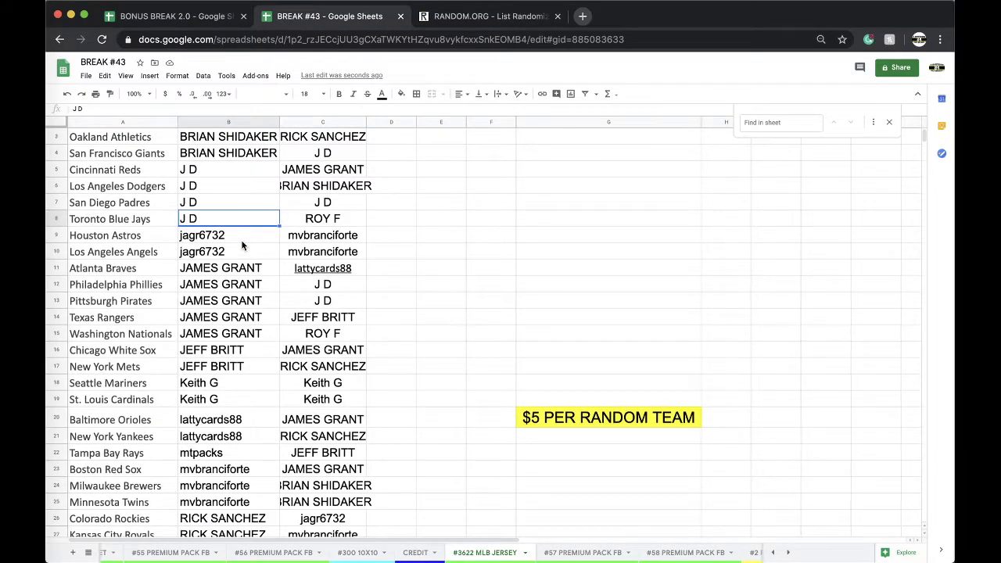
scroll(242, 246, down, 3)
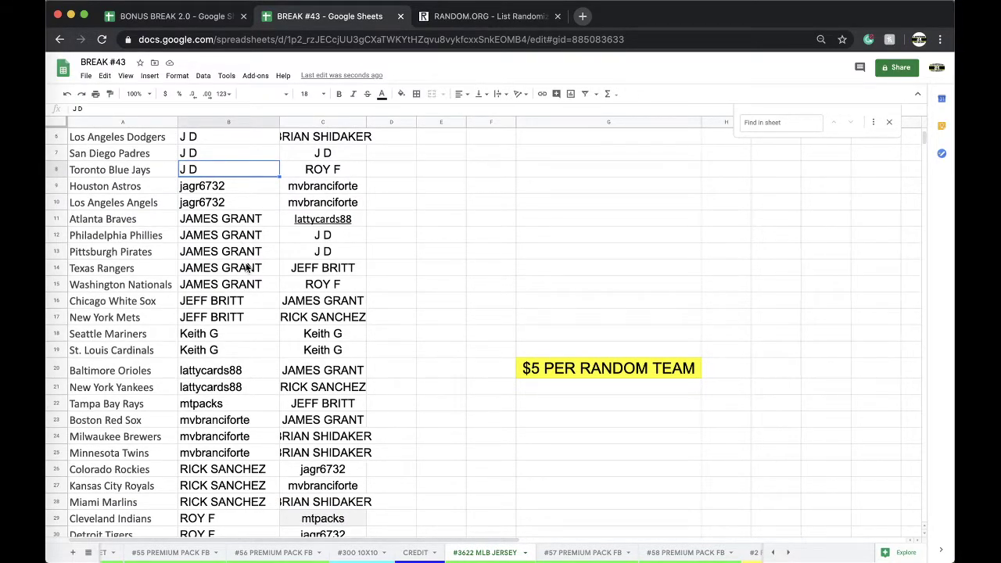
scroll(246, 268, down, 3)
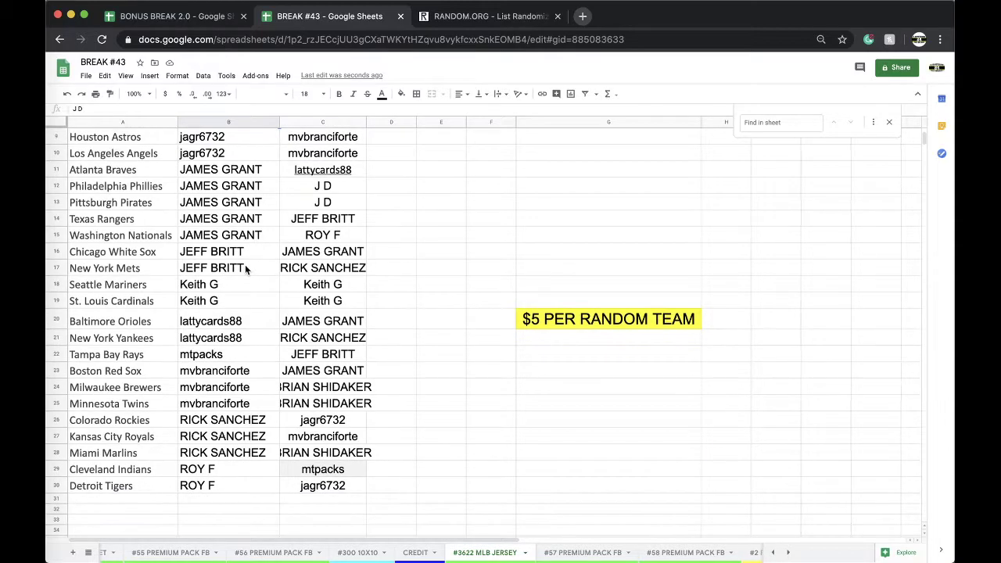
scroll(244, 269, down, 3)
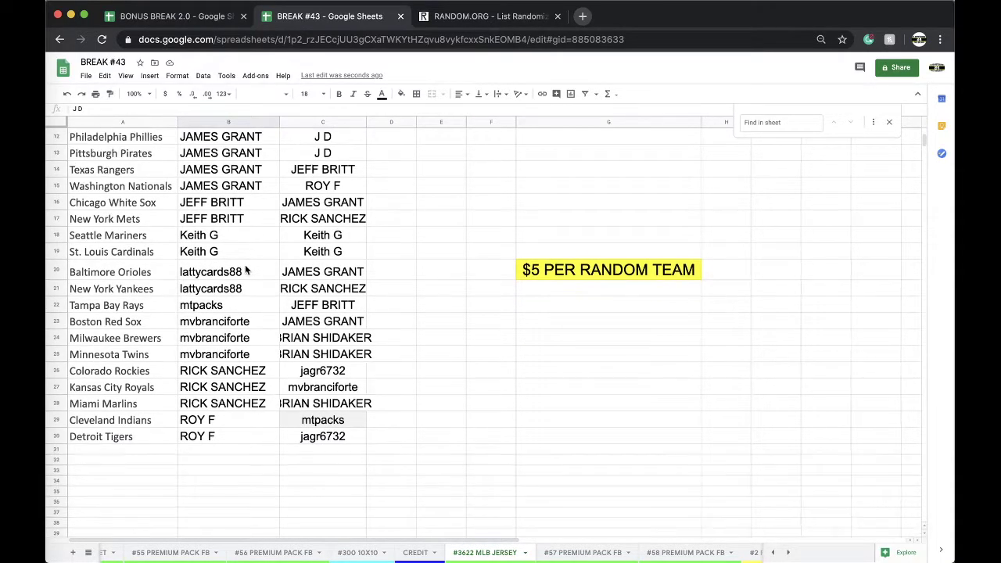
scroll(245, 270, down, 3)
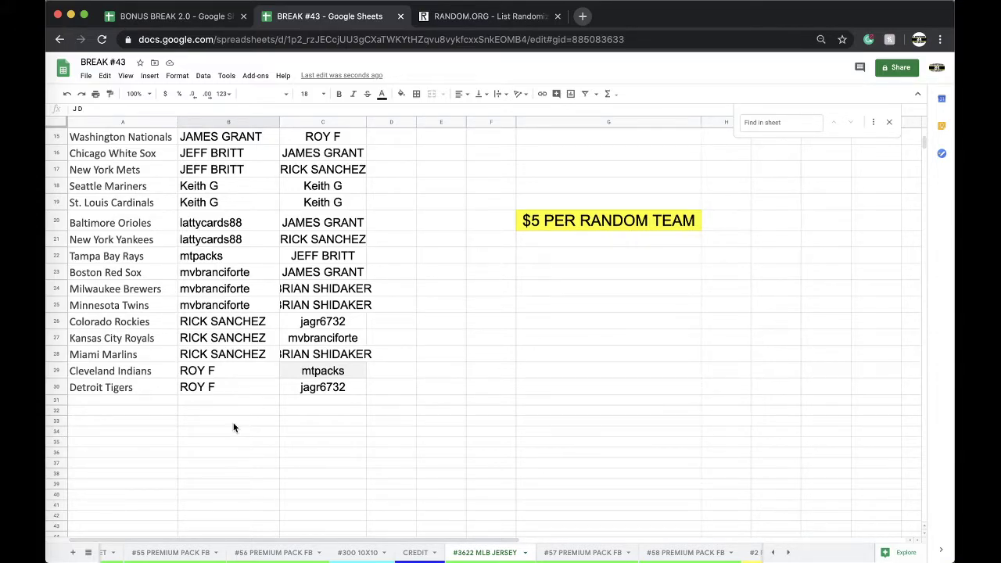
scroll(233, 426, up, 5)
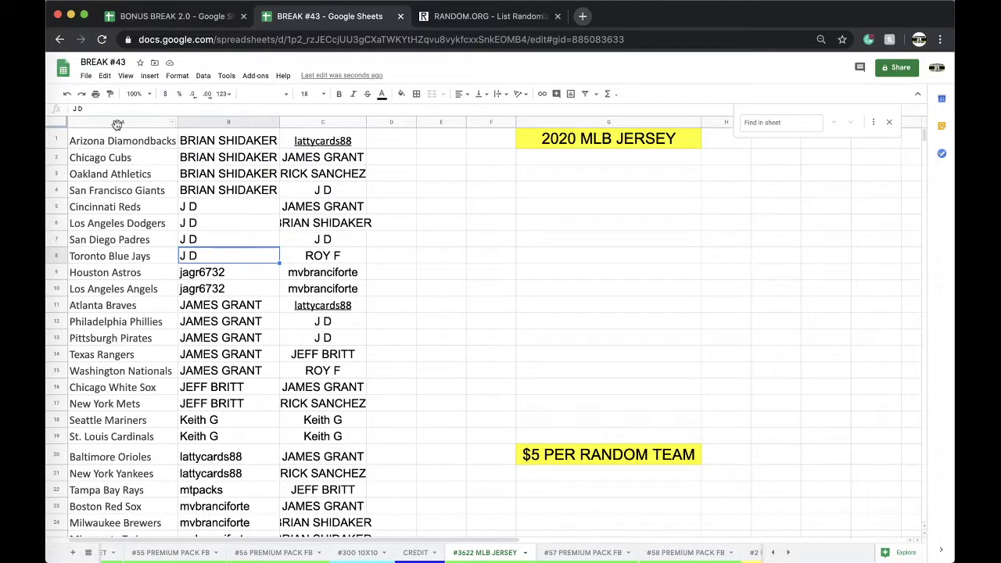
Sort the sheet by the team names in column A from A to Z
click(116, 121)
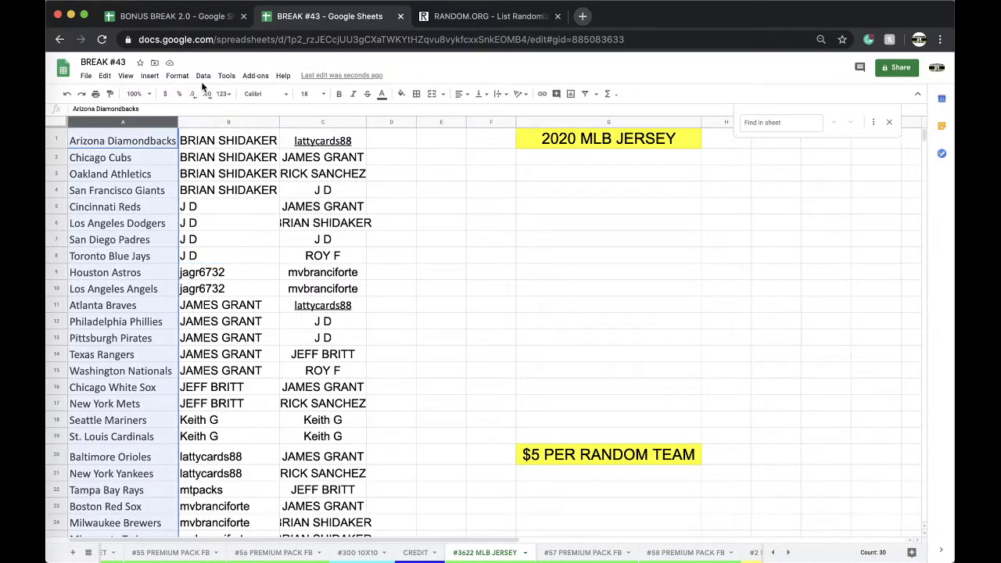
click(203, 76)
click(223, 94)
Look through the #57 PREMIUM PACK FB, #58 PREMIUM PACK FB and #2 PREMIUM FS HELMET sheets and return to #3622 MLB JERSEY
scroll(365, 557, right, 4)
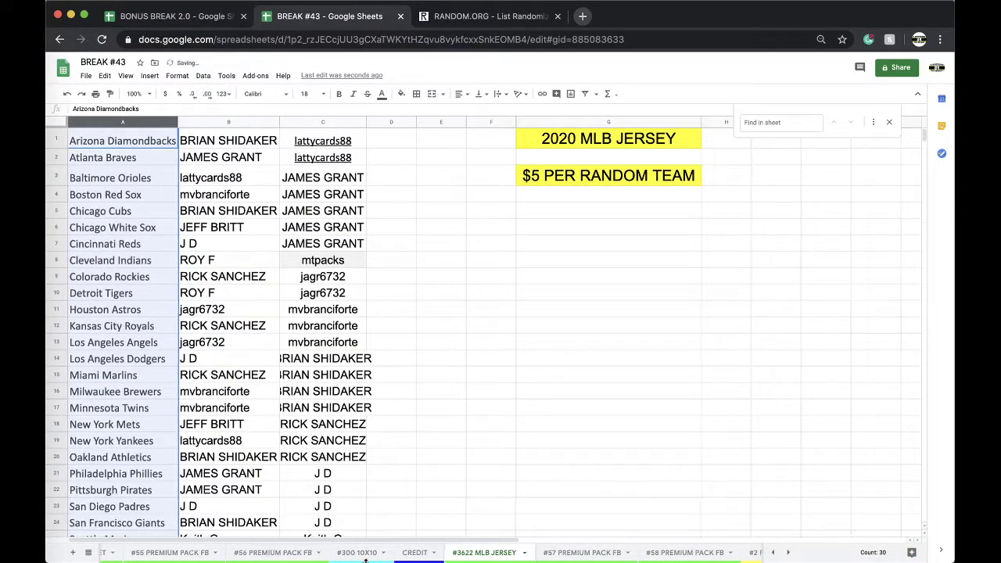
click(313, 555)
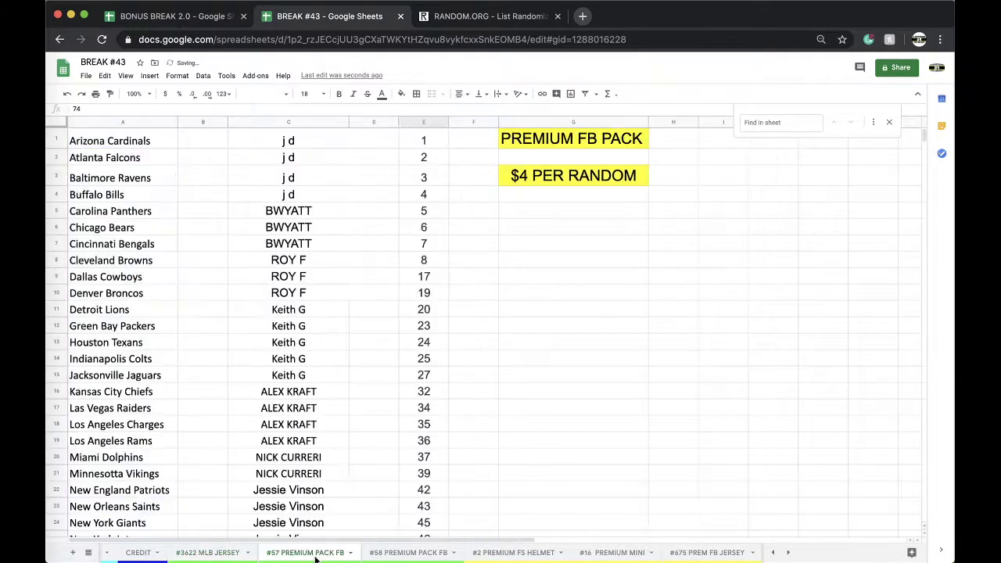
click(419, 555)
click(479, 555)
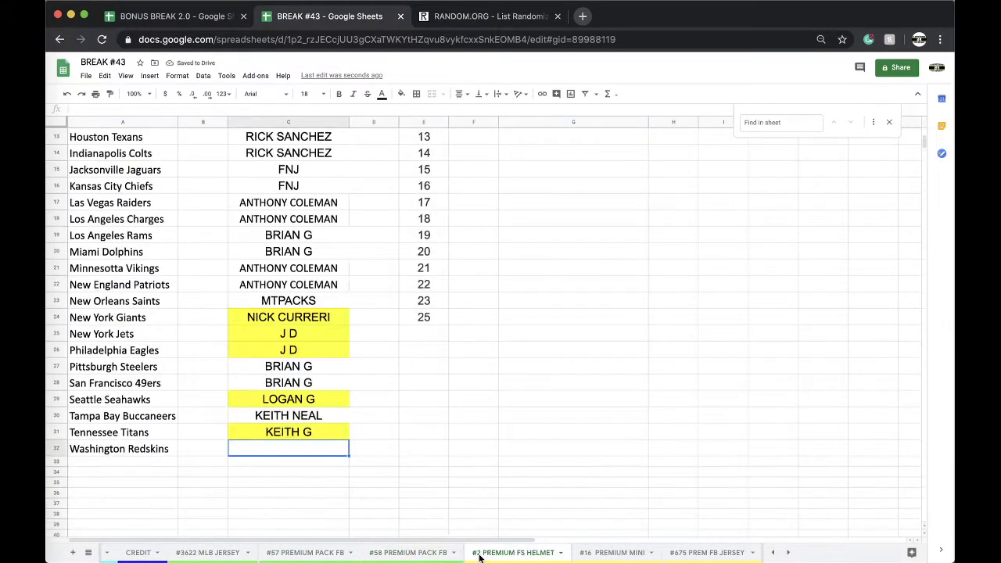
scroll(480, 557, right, 8)
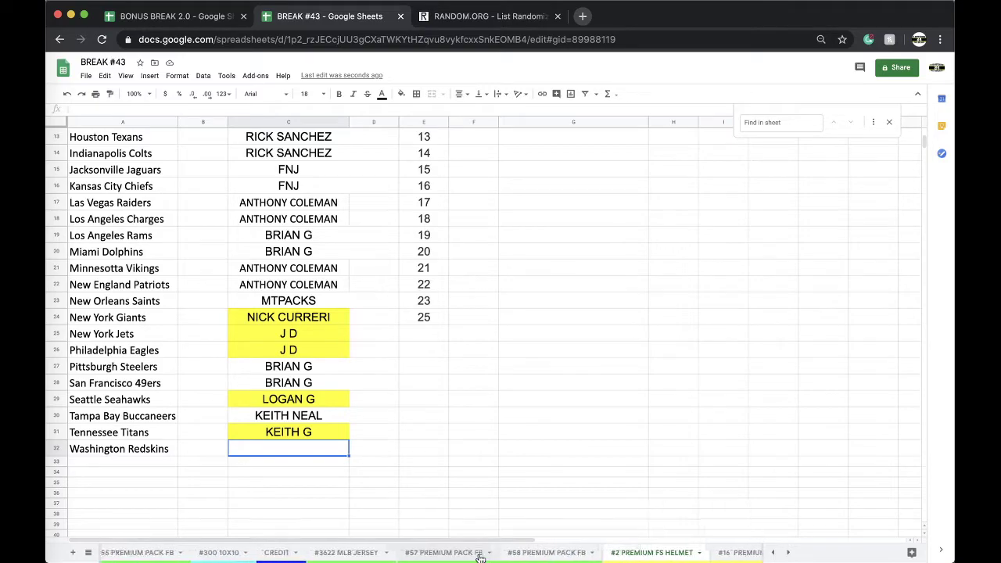
scroll(480, 557, left, 8)
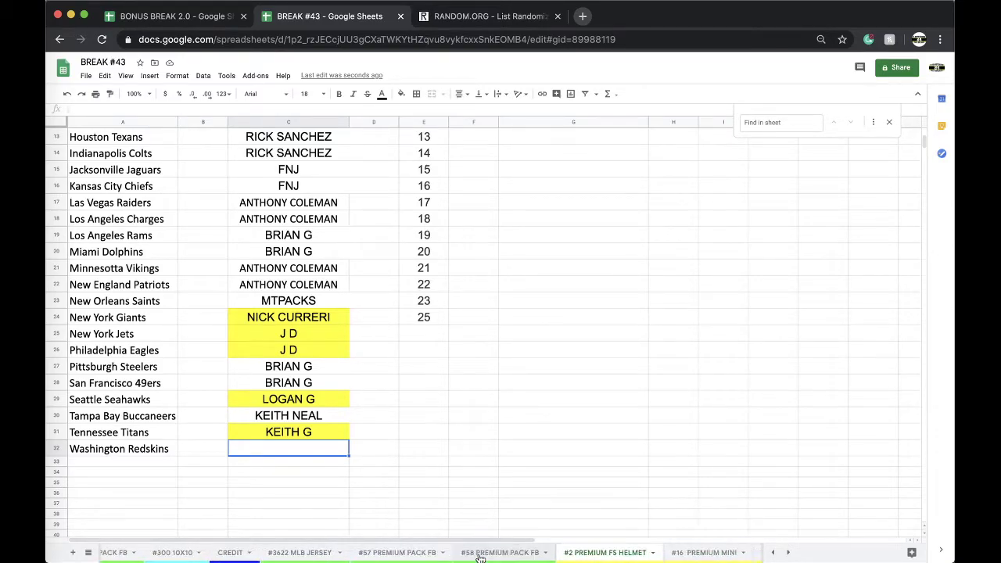
click(335, 554)
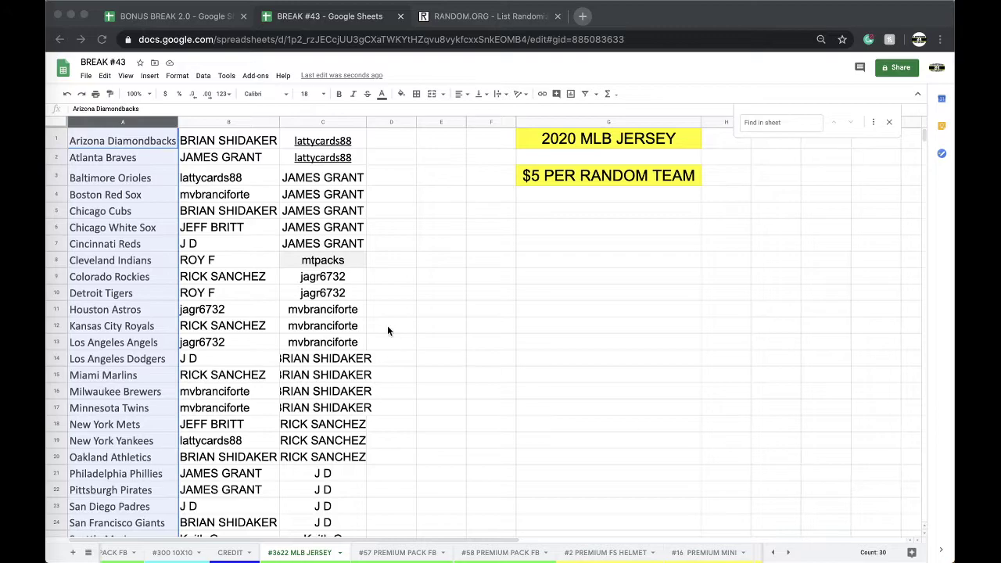
Remove the yellow fill from the participant cells for New York Jets and Philadelphia Eagles on the #2 PREMIUM FS HELMET sheet
scroll(336, 553, right, 3)
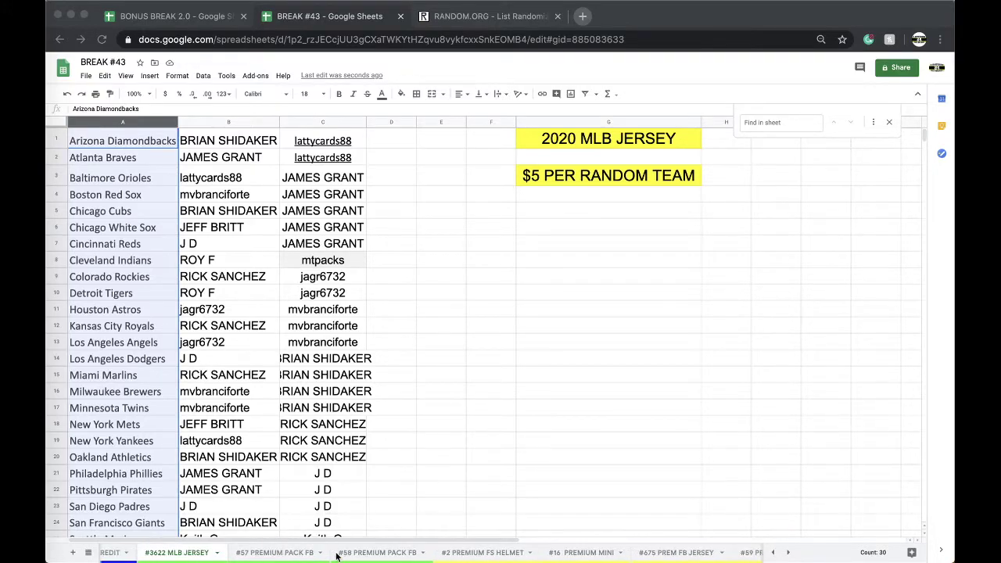
click(452, 553)
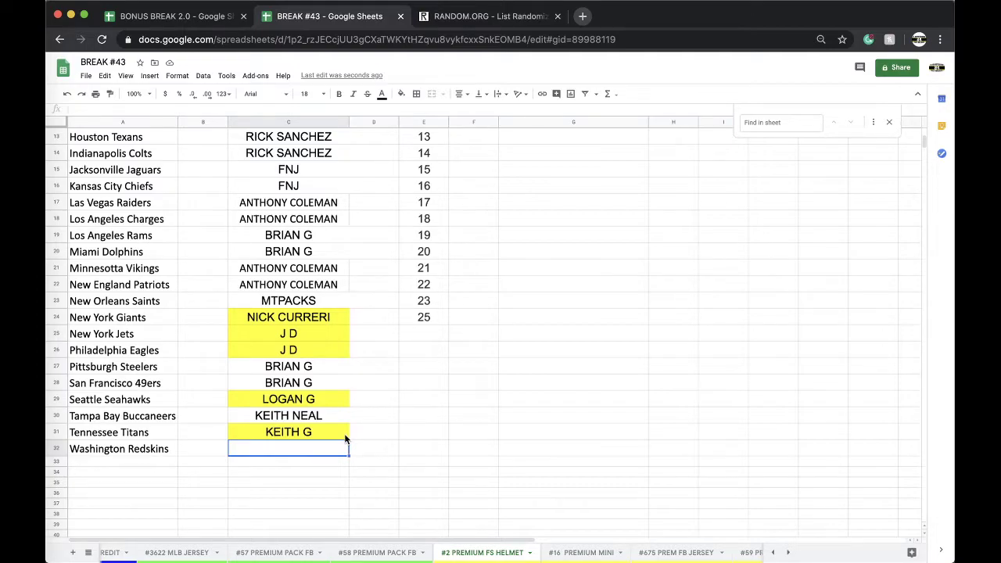
drag(286, 329, 286, 350)
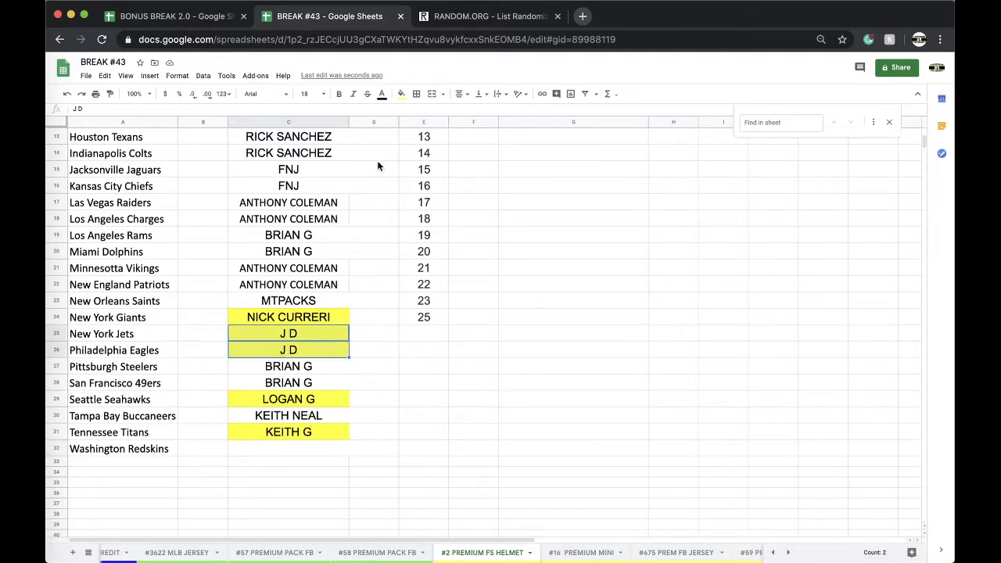
click(400, 94)
click(407, 114)
Find the same participant on the CREDIT sheet and copy the -$36.00 entry from C100 into D100
scroll(235, 553, left, 3)
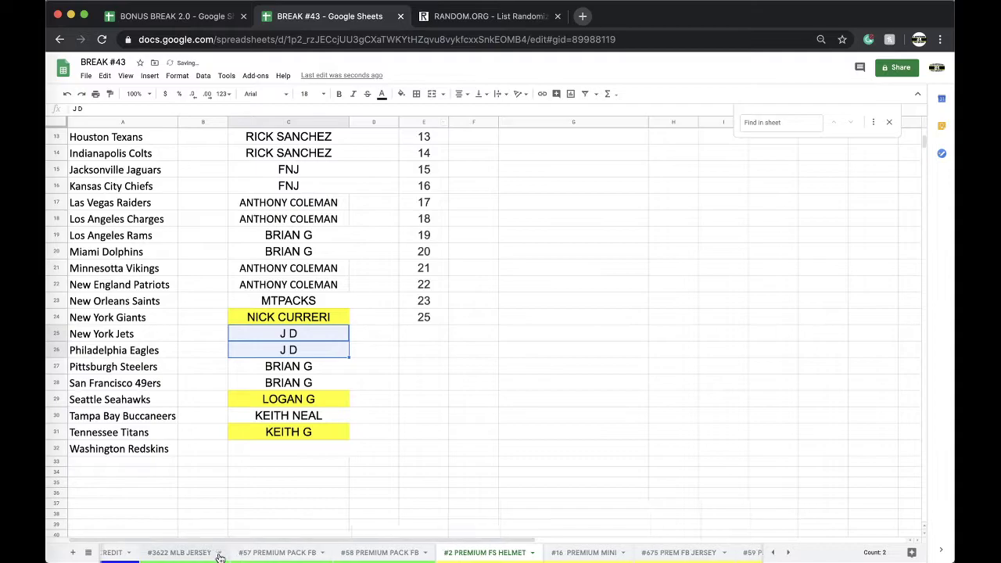
click(168, 552)
key(ctrl+f)
text(J D)
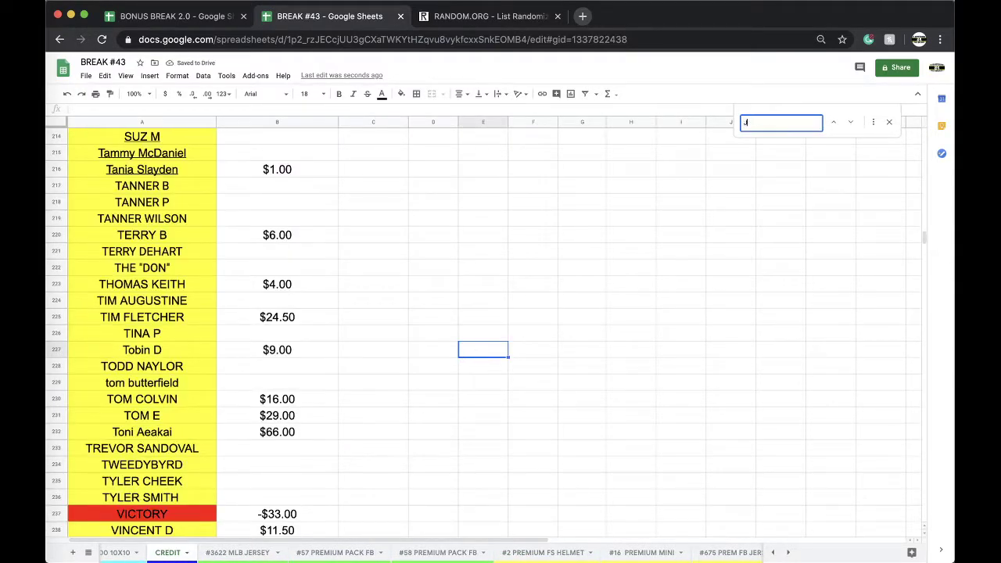
scroll(473, 358, up, 4)
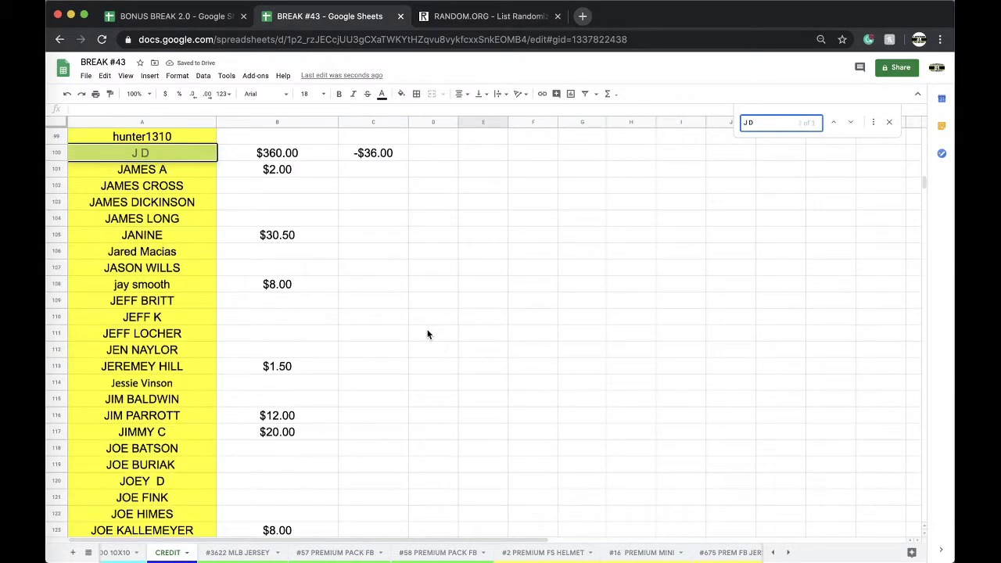
scroll(427, 335, up, 1)
click(393, 201)
key(ctrl+c)
click(425, 201)
key(ctrl+v)
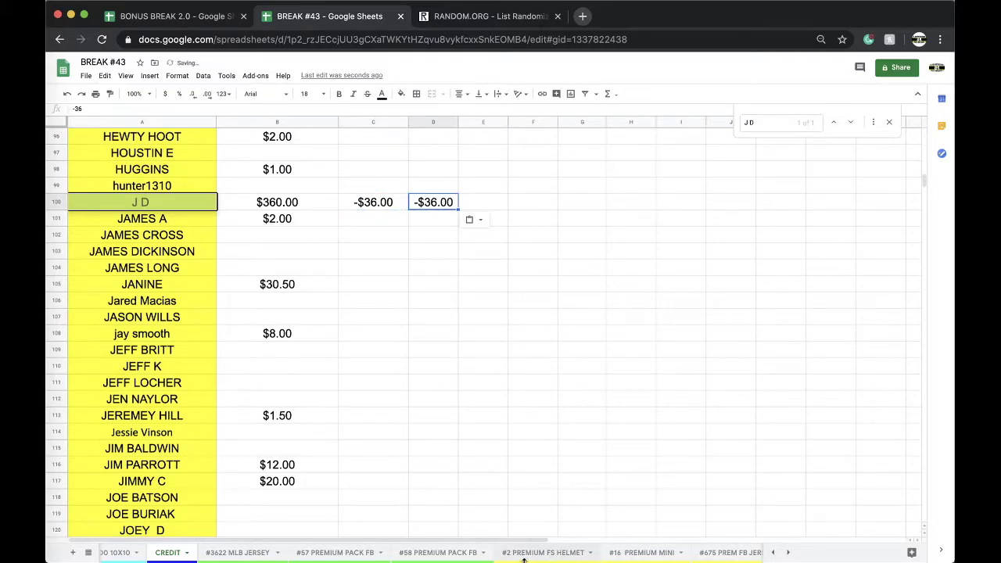
Reset the fill of C25:C26 on the #2 PREMIUM FS HELMET sheet again and go to the participant's previous search match
click(468, 555)
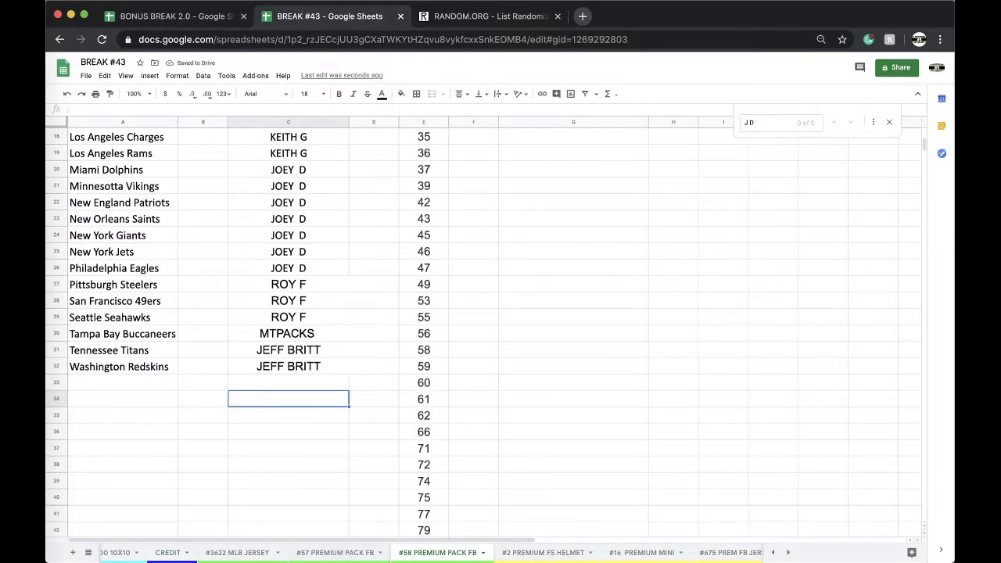
click(510, 554)
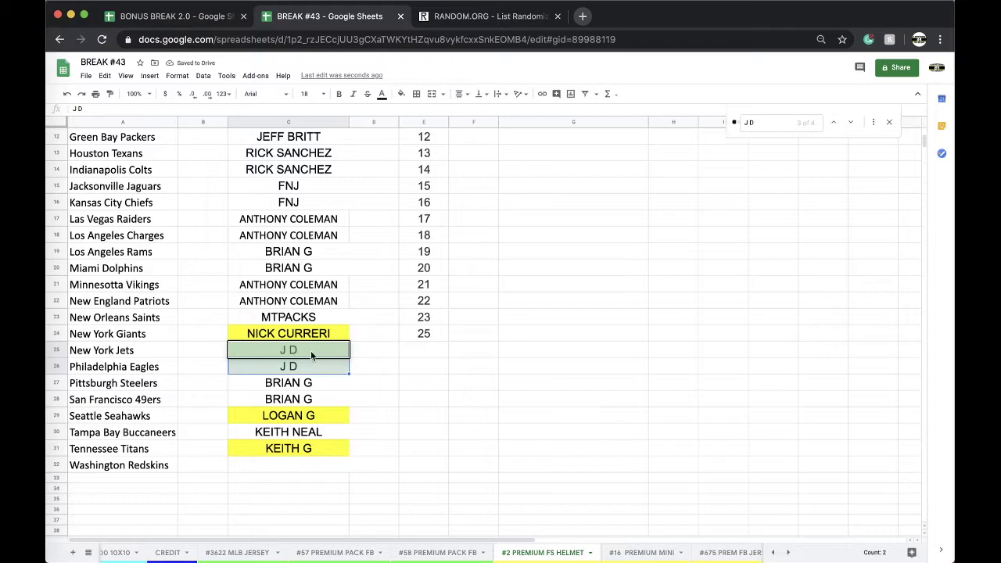
click(402, 94)
click(409, 115)
key(super+shift+g)
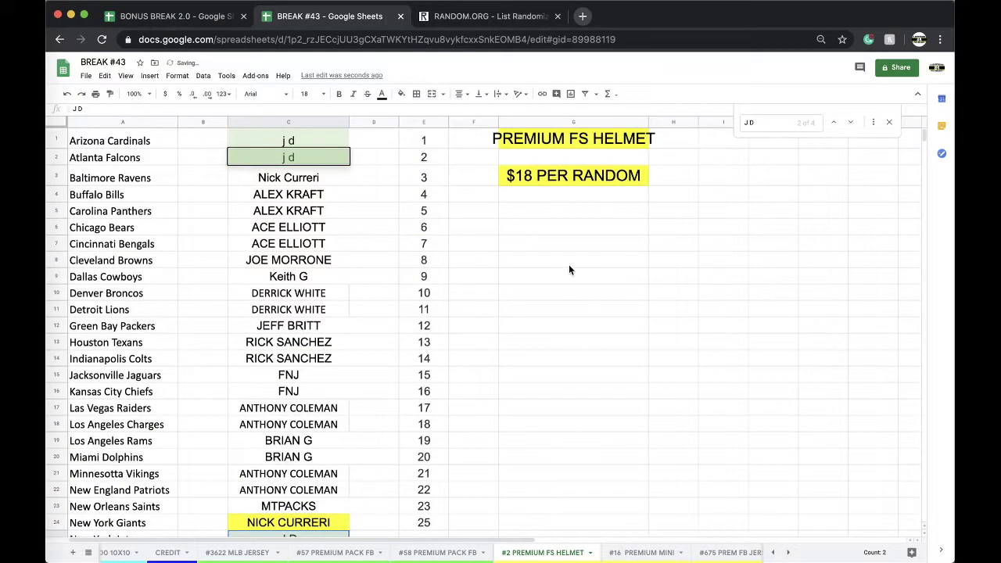
Clear the sheet search and remove the yellow fill from the Tennessee Titans participant cell, C31
click(569, 265)
key(super+f)
key(BackSpace)
scroll(473, 275, down, 5)
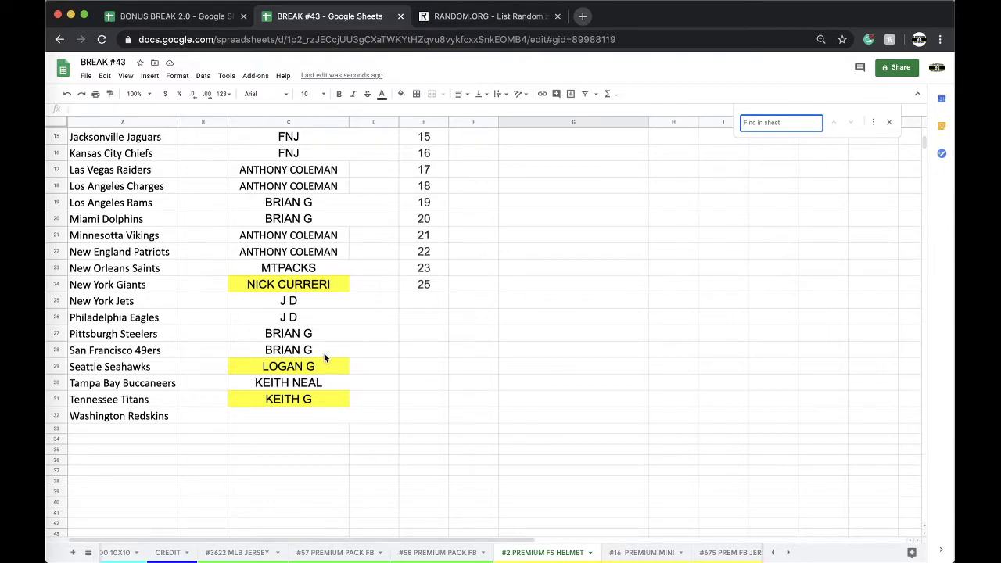
click(293, 402)
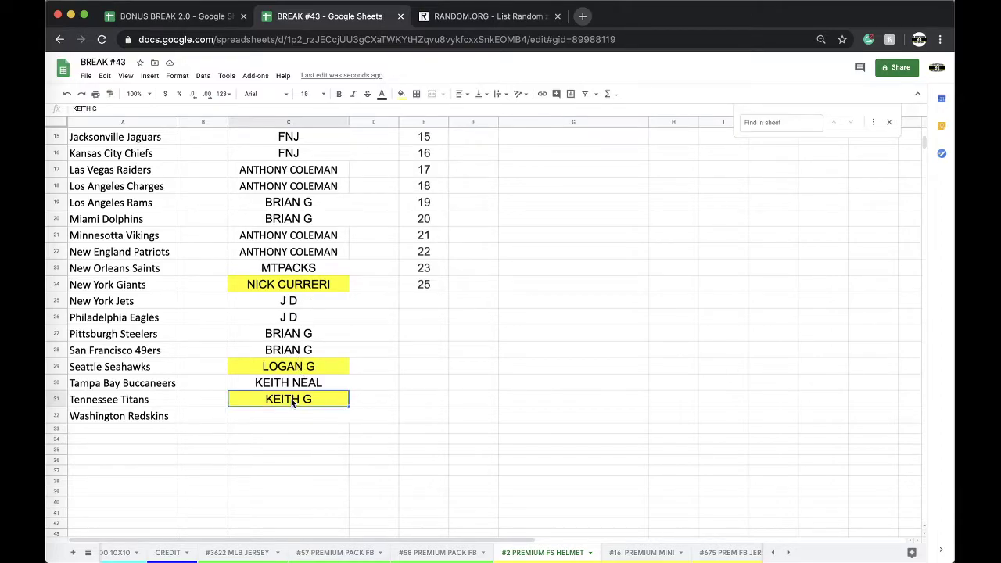
click(402, 93)
click(408, 111)
Search the CREDIT sheet for the Tennessee Titans participant and select the matching credit amount in B140
scroll(243, 552, left, 2)
click(235, 552)
click(420, 432)
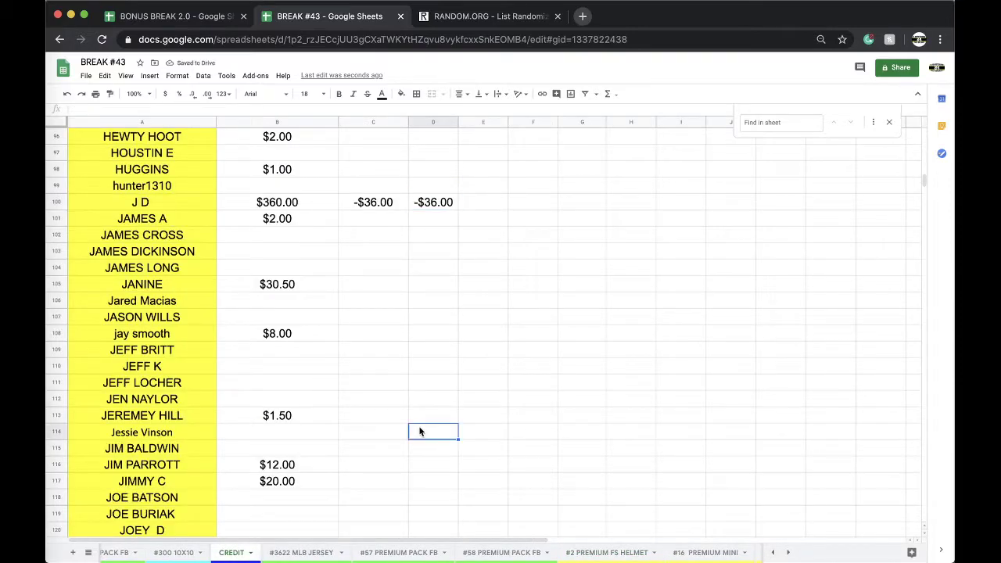
key(super+f)
text(KEITH)
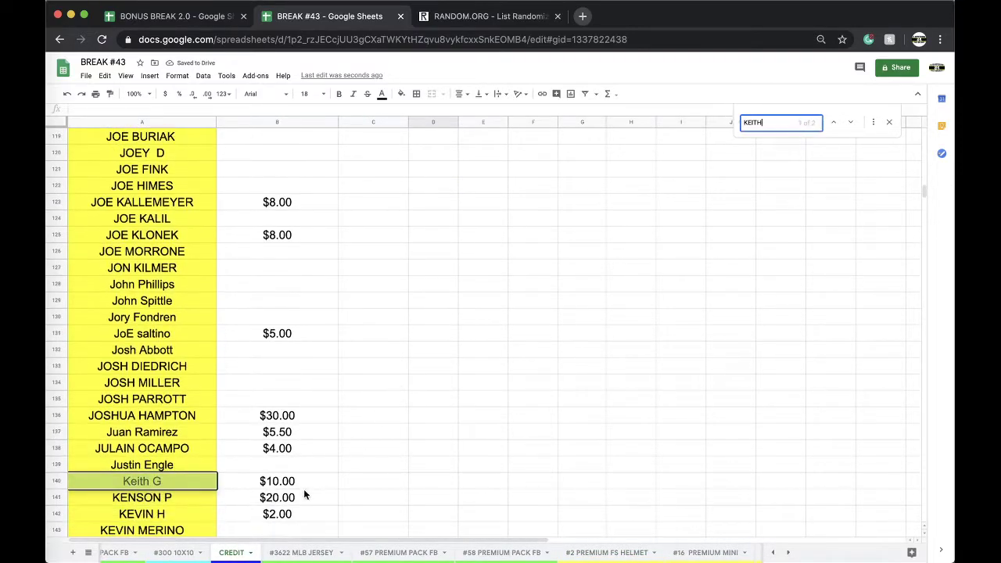
click(297, 485)
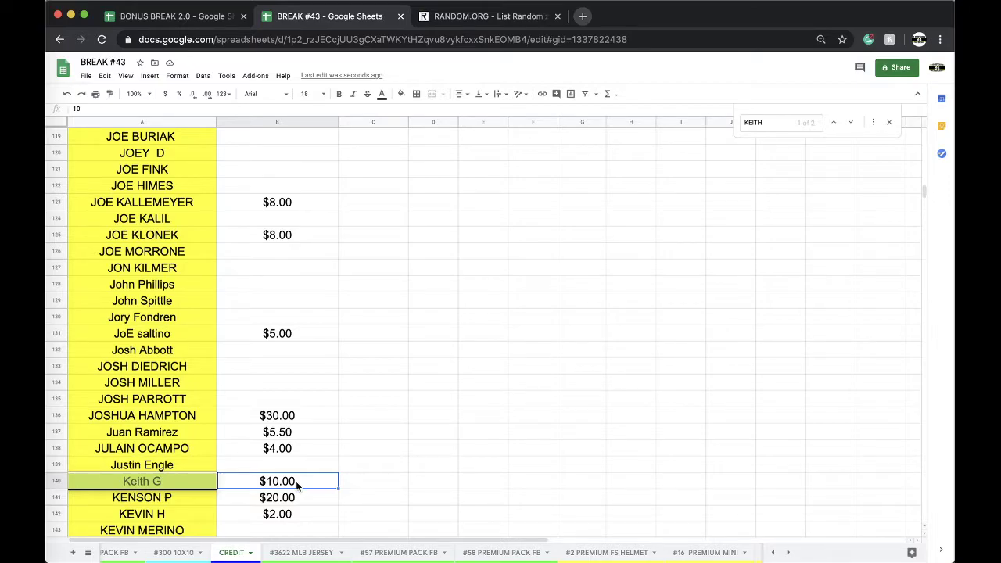
key(Delete)
key(super+z)
click(350, 465)
Check the same participant's search matches on the #2 PREMIUM FS HELMET sheet
scroll(398, 555, right, 3)
click(395, 552)
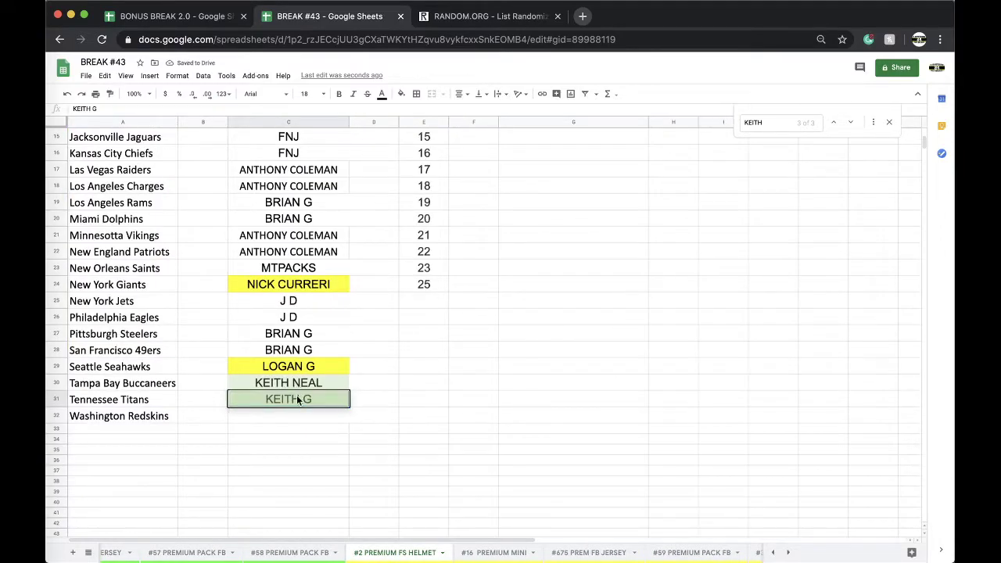
click(364, 416)
scroll(266, 556, left, 4)
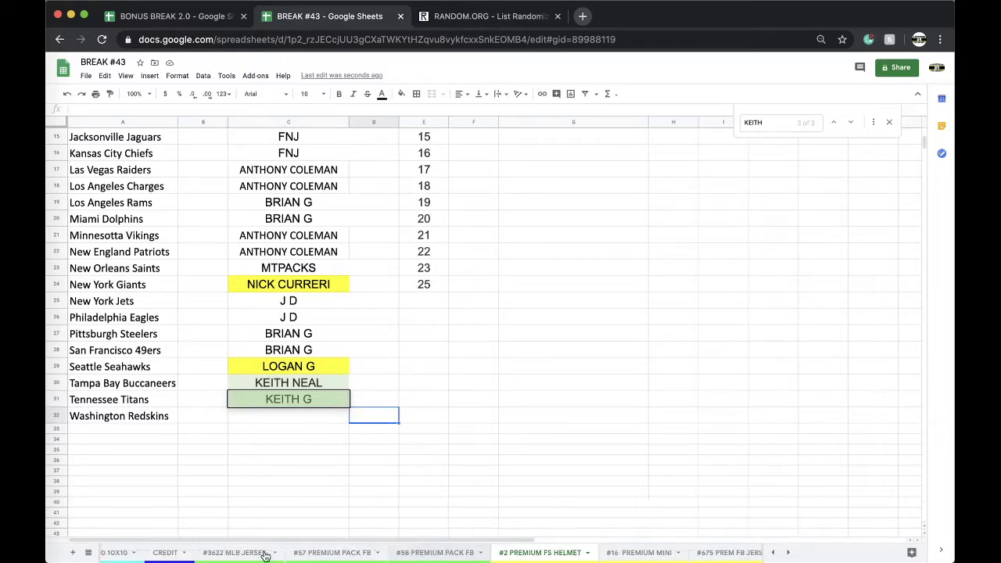
Set the participant's credit in B140 on the CREDIT sheet to $20
click(261, 553)
click(286, 481)
text($20)
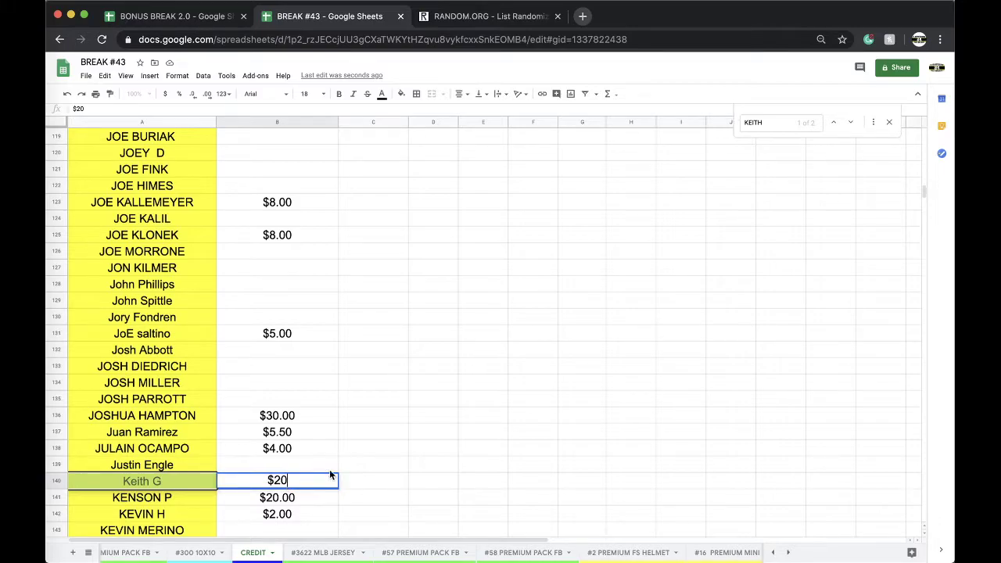
click(404, 467)
Clear the search, empty credit cell B237 on the CREDIT sheet and change the red fill of A237 to yellow
key(ctrl+f)
key(BackSpace)
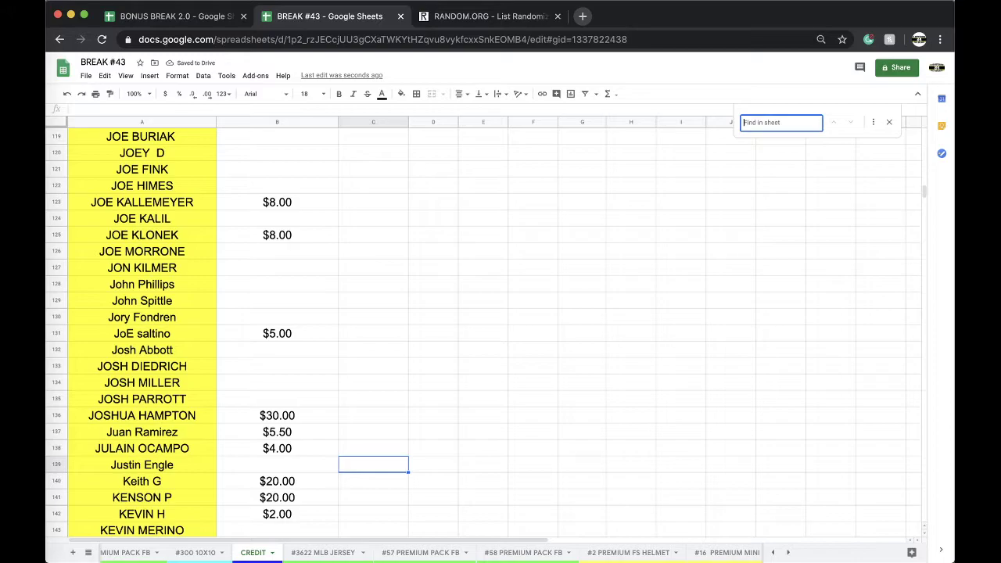
scroll(415, 557, right, 5)
scroll(415, 557, left, 5)
scroll(365, 339, down, 20)
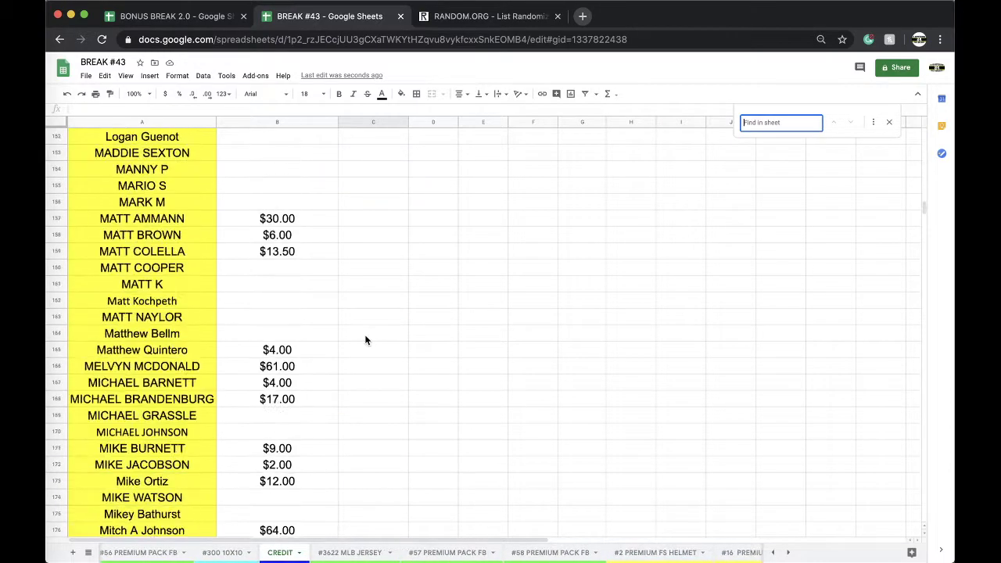
click(277, 317)
key(Delete)
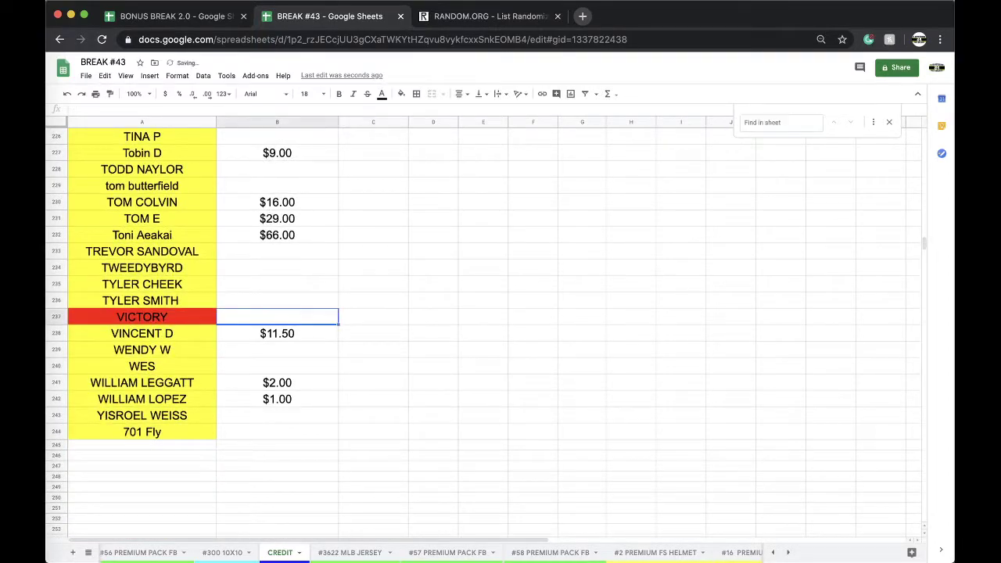
key(Left)
click(402, 94)
click(437, 137)
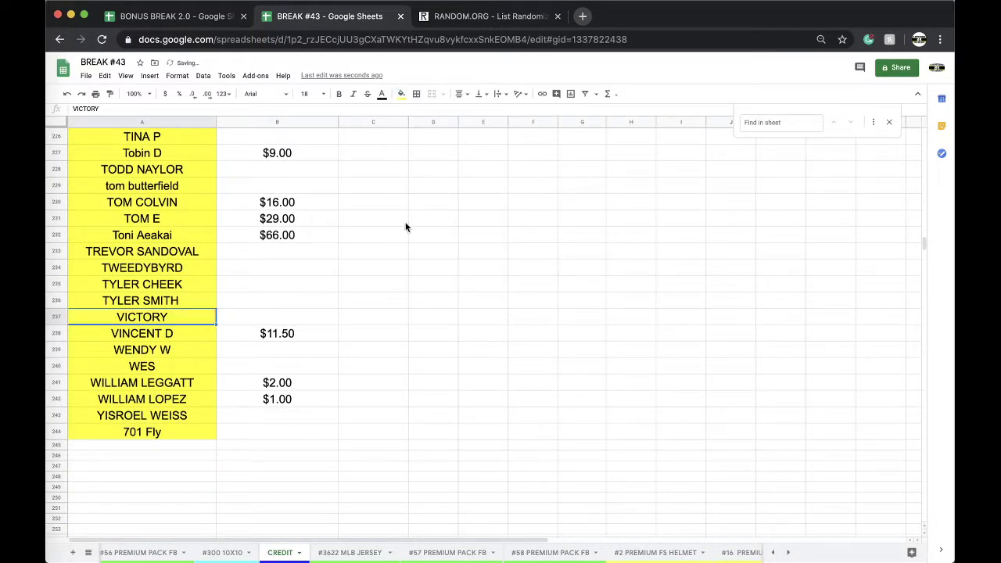
Remove the yellow fill from the Seattle Seahawks participant cell, C29, on the #2 PREMIUM FS HELMET sheet
scroll(381, 286, up, 5)
scroll(381, 290, up, 3)
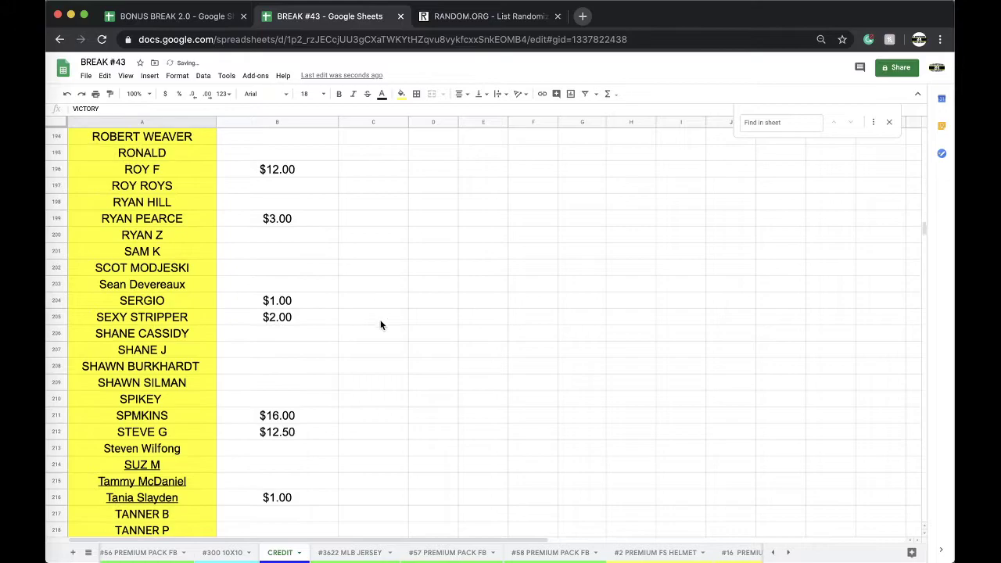
scroll(381, 324, up, 3)
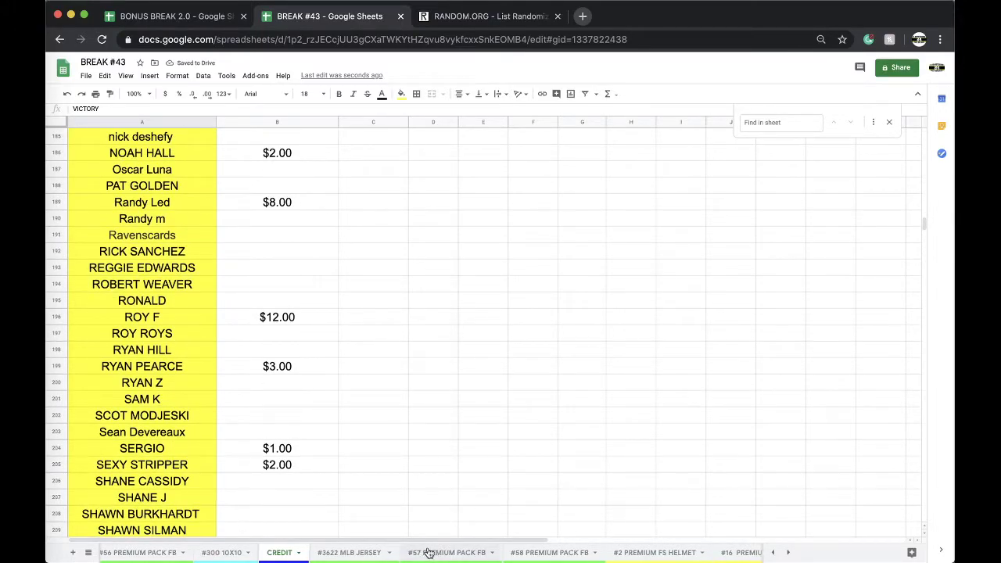
scroll(426, 553, right, 2)
click(510, 553)
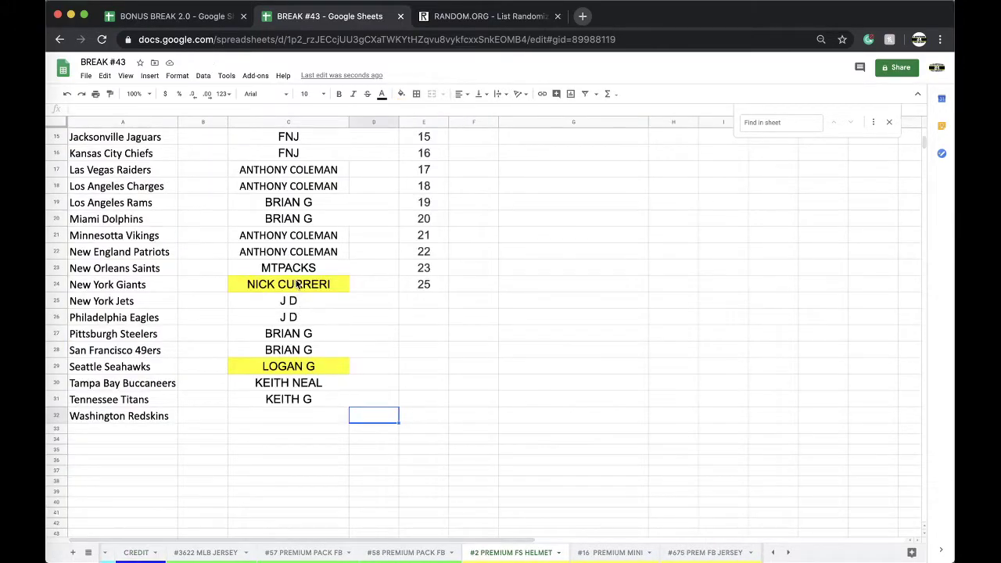
click(304, 367)
click(402, 94)
click(407, 114)
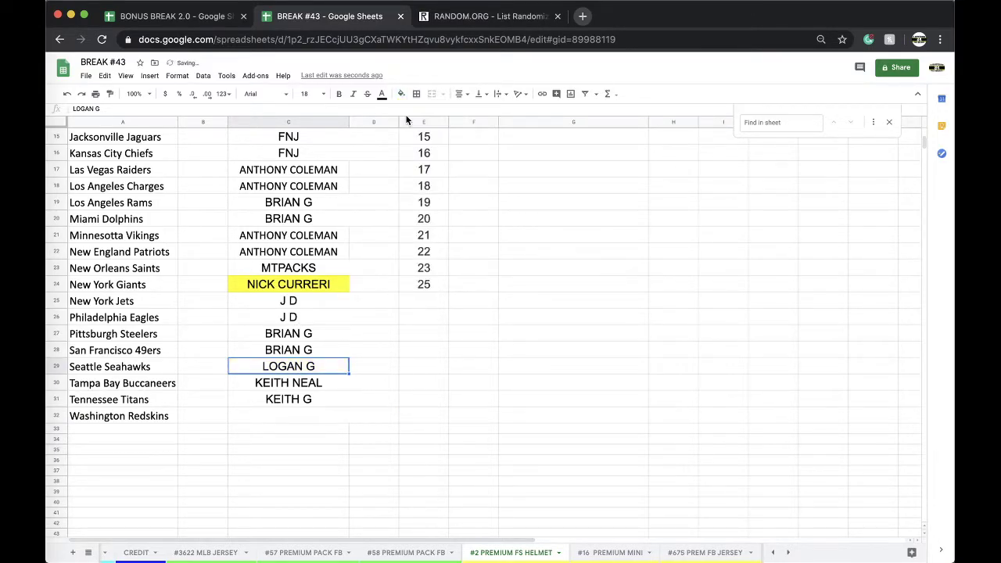
Remove the yellow fill from the New York Giants participant cell, C24, and return to the #3622 MLB JERSEY sheet
click(319, 285)
click(402, 94)
click(405, 115)
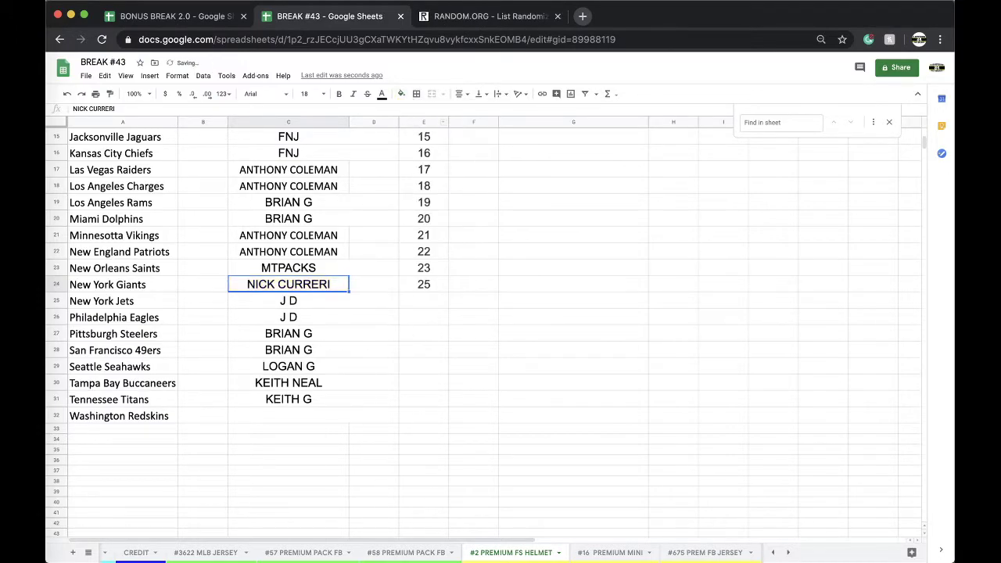
click(352, 472)
click(301, 418)
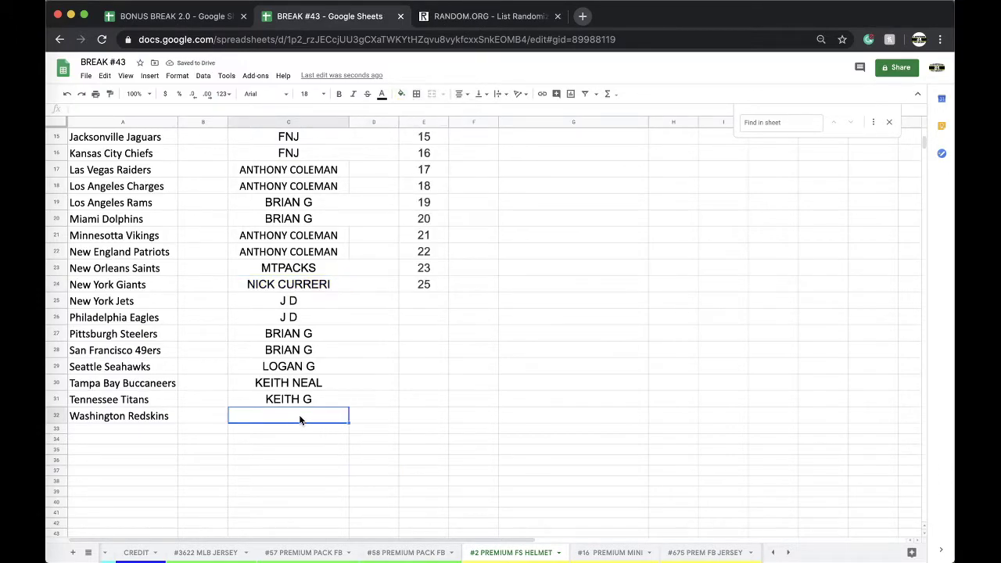
click(204, 554)
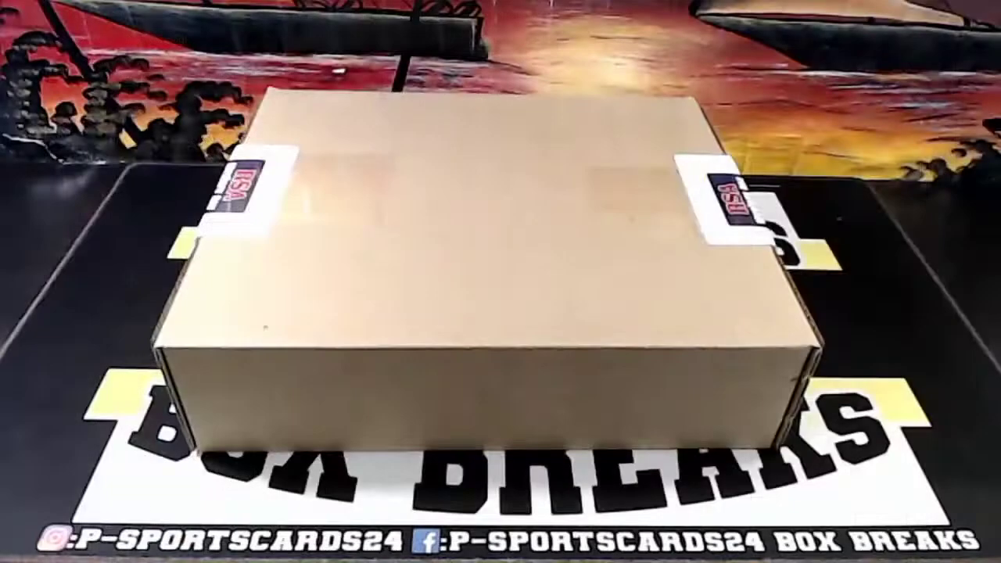